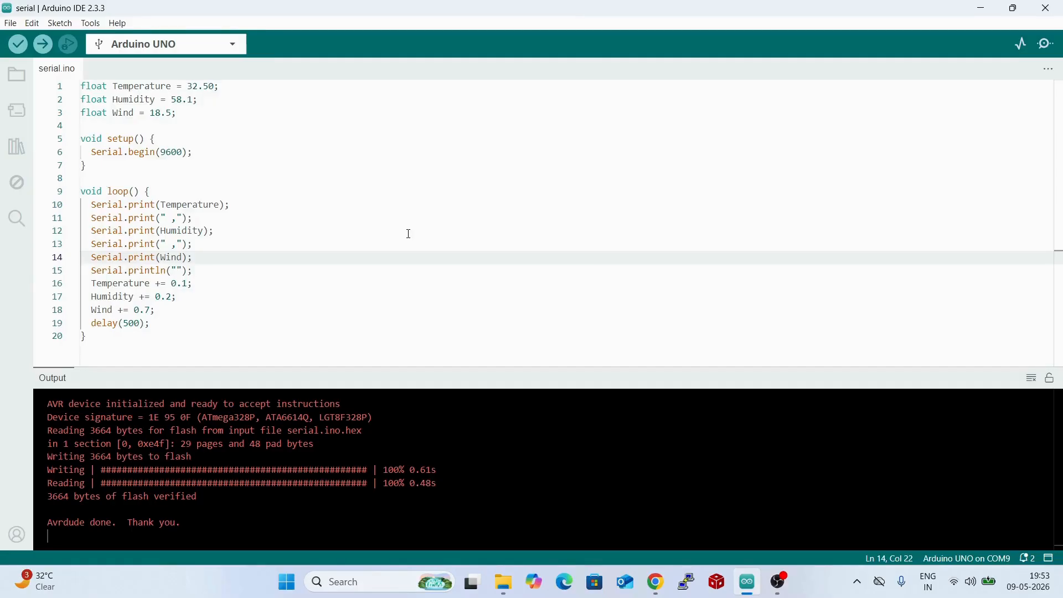
Step: Review the sketch's Temperature, Humidity and Wind declarations and the comma-separated serial print statements in the loop
drag(186, 322, 66, 75)
click(327, 127)
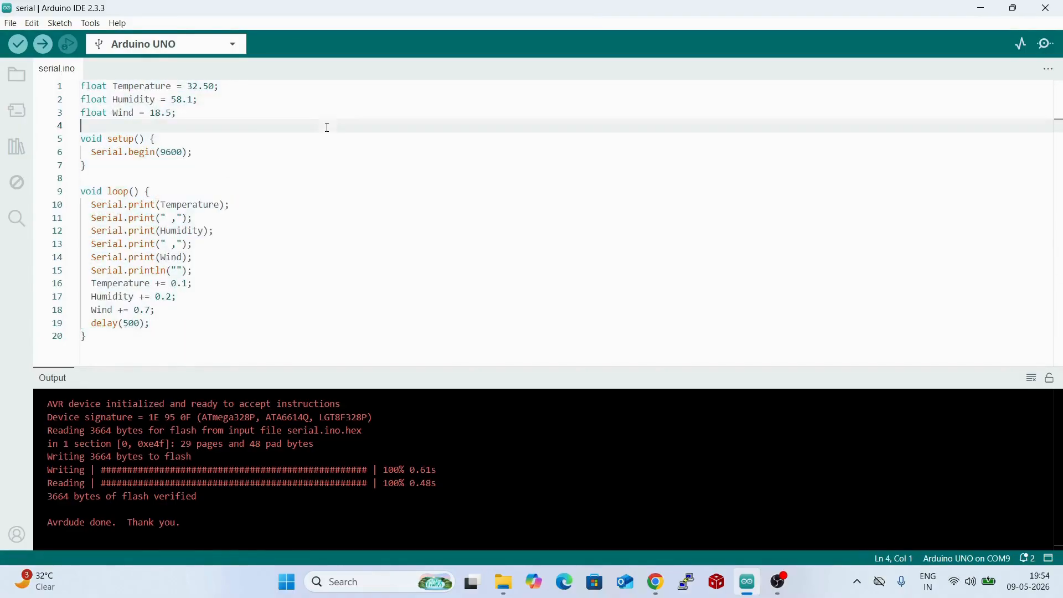
double_click(134, 87)
double_click(127, 100)
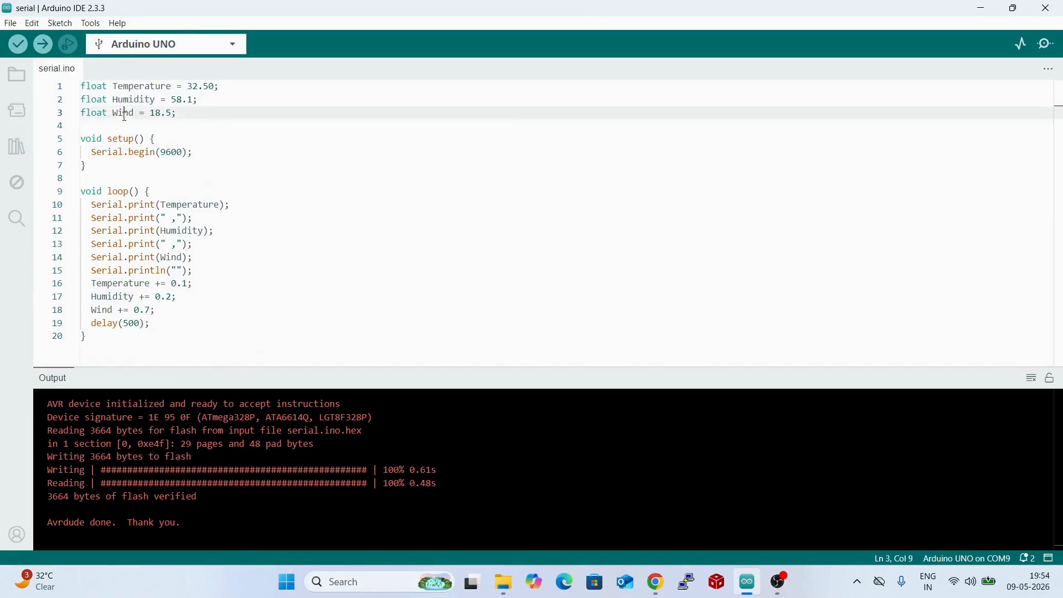
double_click(124, 114)
click(232, 212)
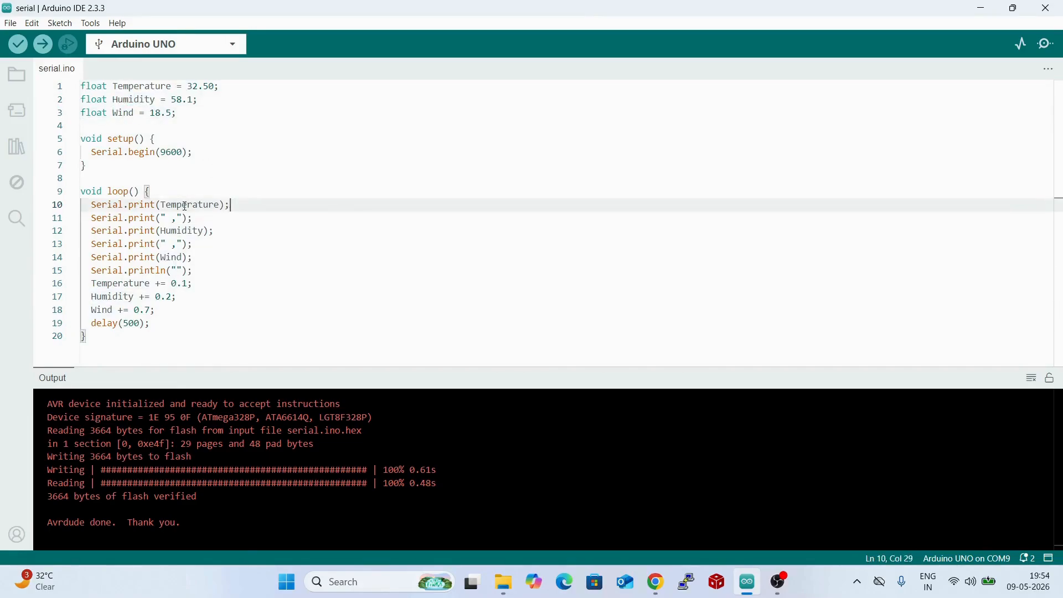
drag(166, 193, 211, 269)
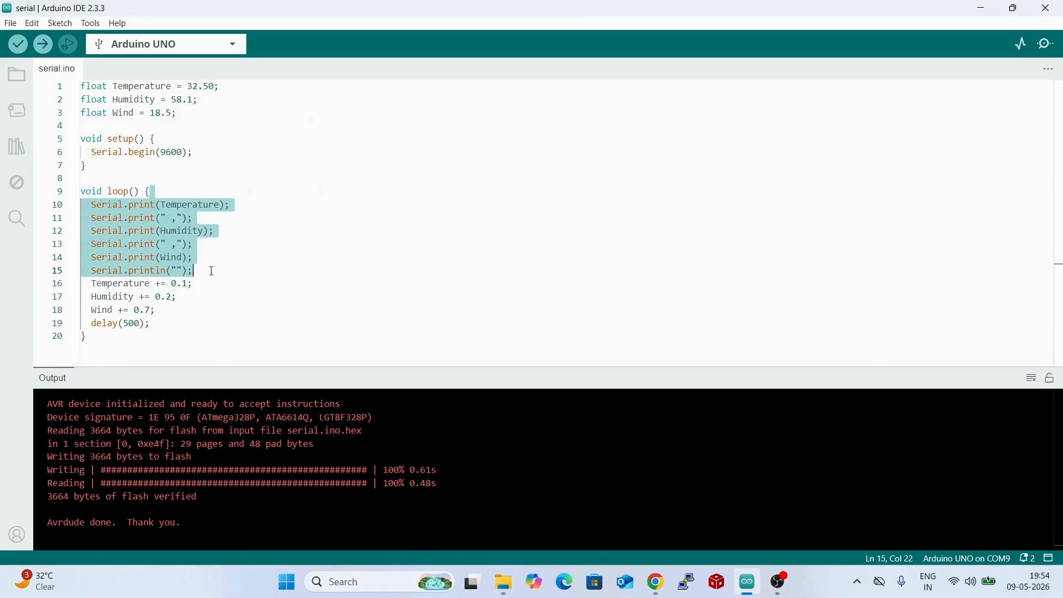
click(212, 271)
drag(198, 219, 157, 219)
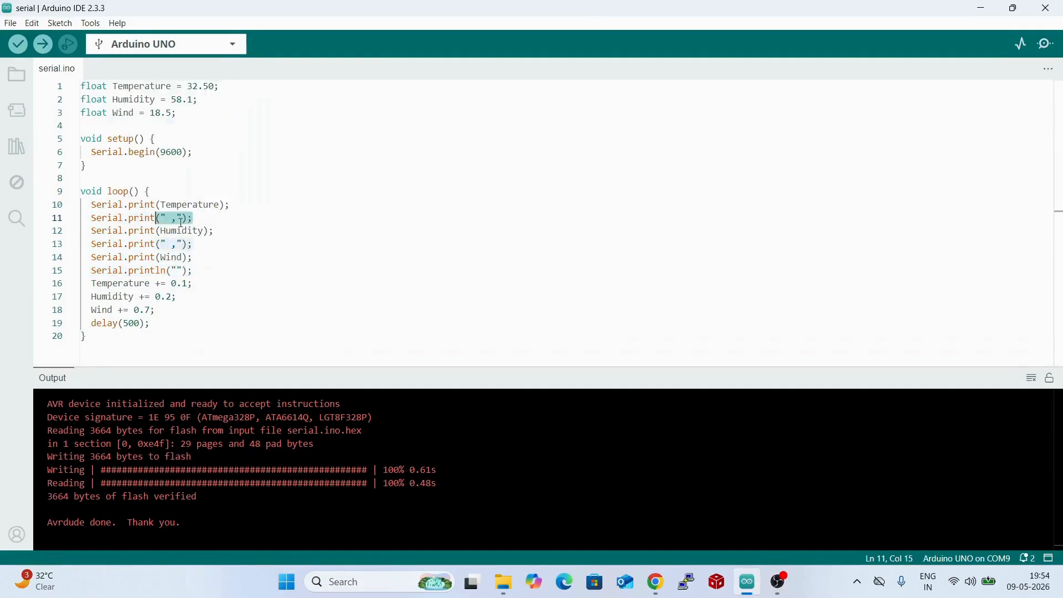
click(200, 219)
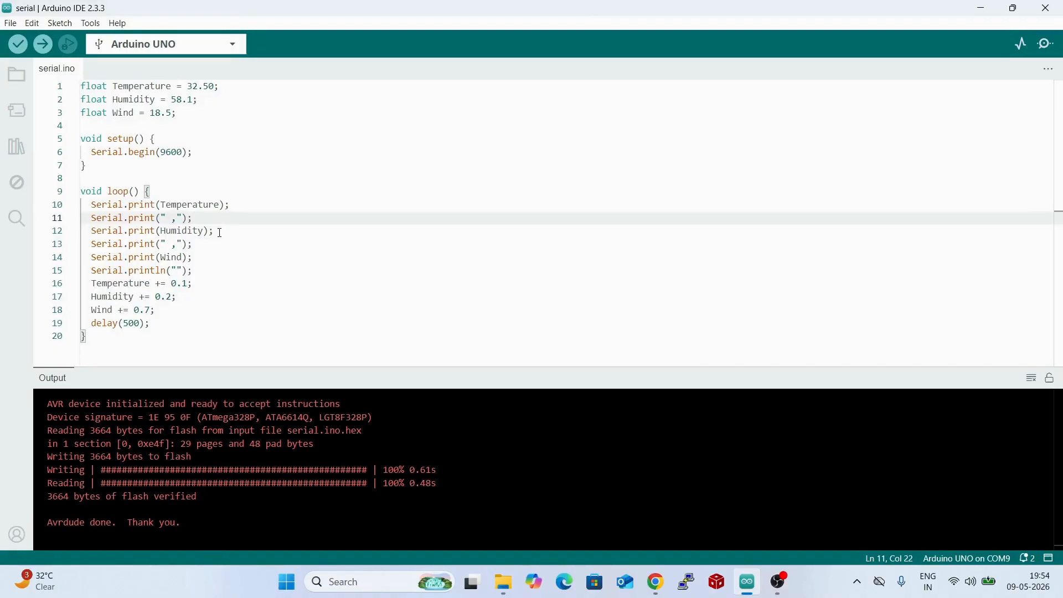
Step: Review the loop's variable increments and delay, and check the upload messages in the output
click(196, 285)
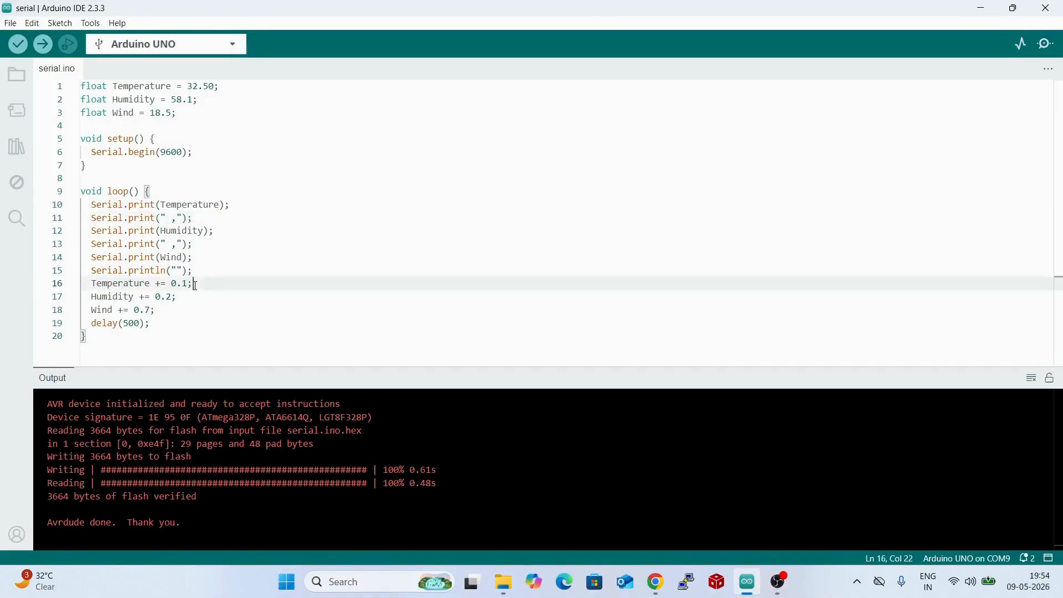
double_click(106, 285)
double_click(110, 298)
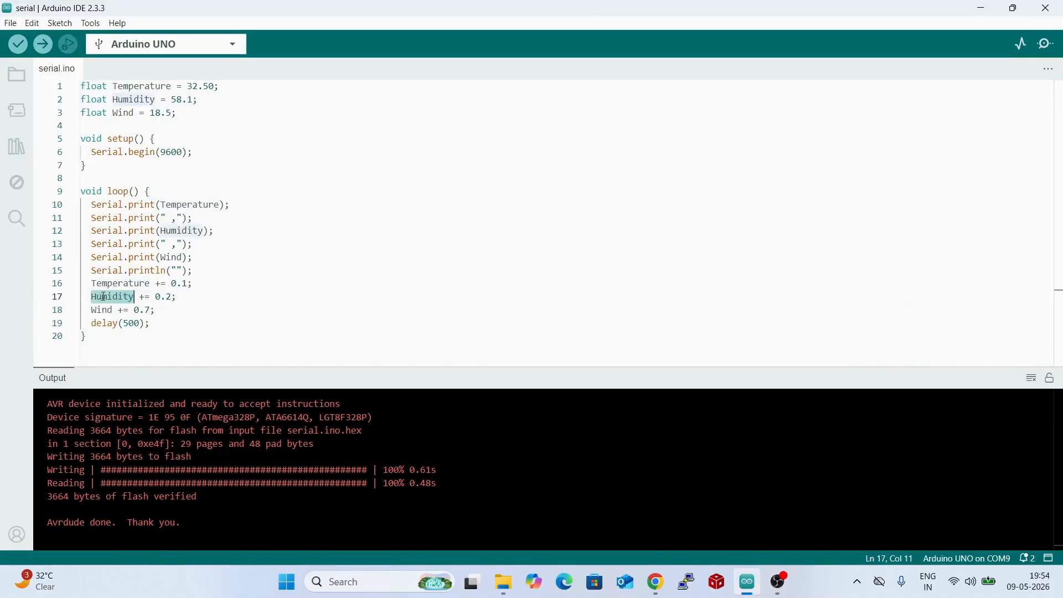
double_click(101, 310)
drag(157, 310, 92, 285)
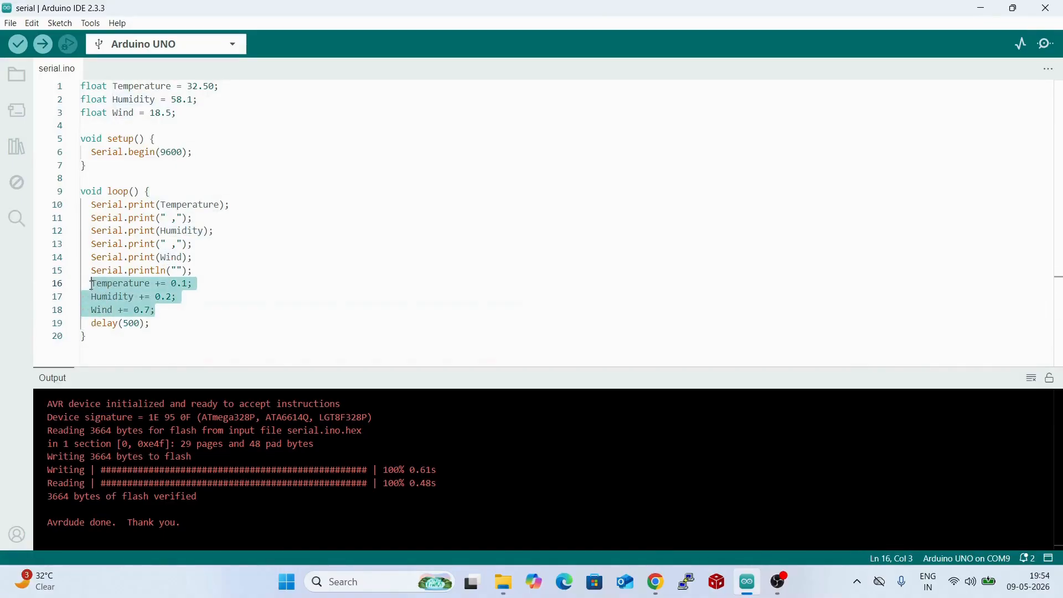
click(220, 279)
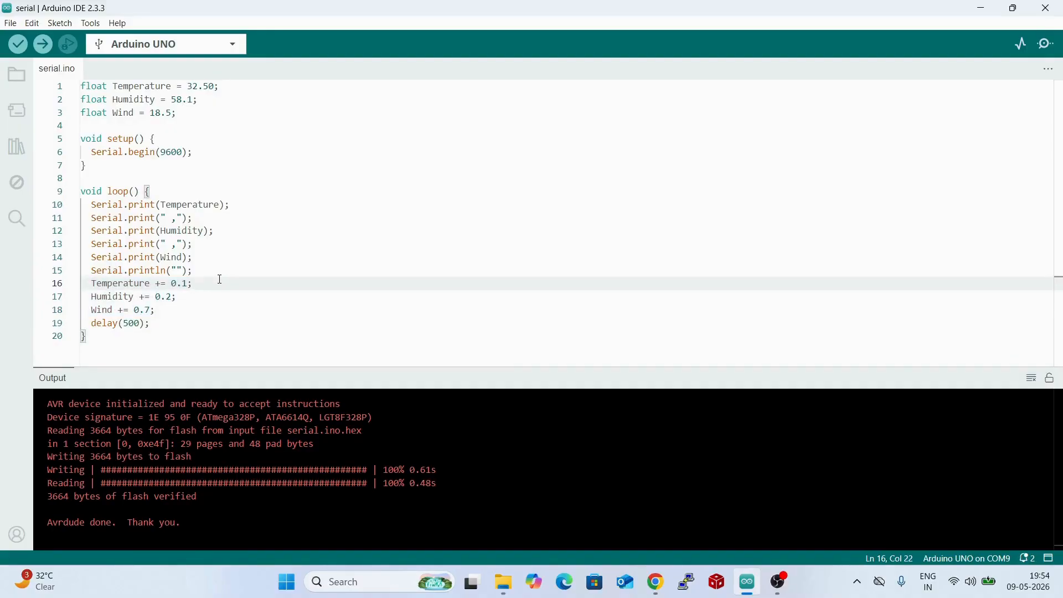
click(189, 321)
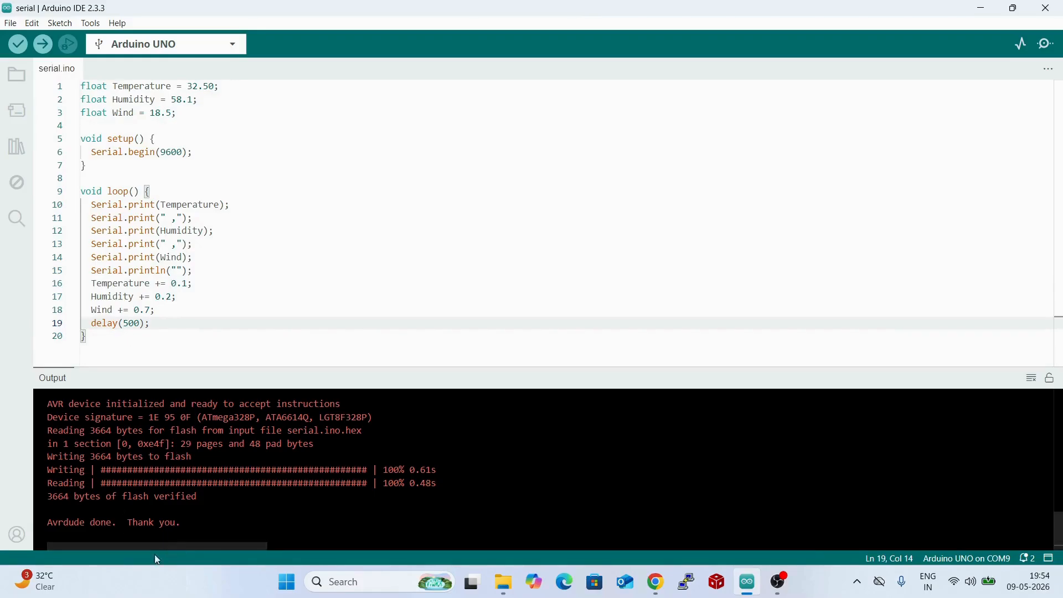
drag(180, 524, 60, 470)
click(277, 443)
Step: View the board's live readings in the Serial Monitor, and close it to free the port
click(1047, 44)
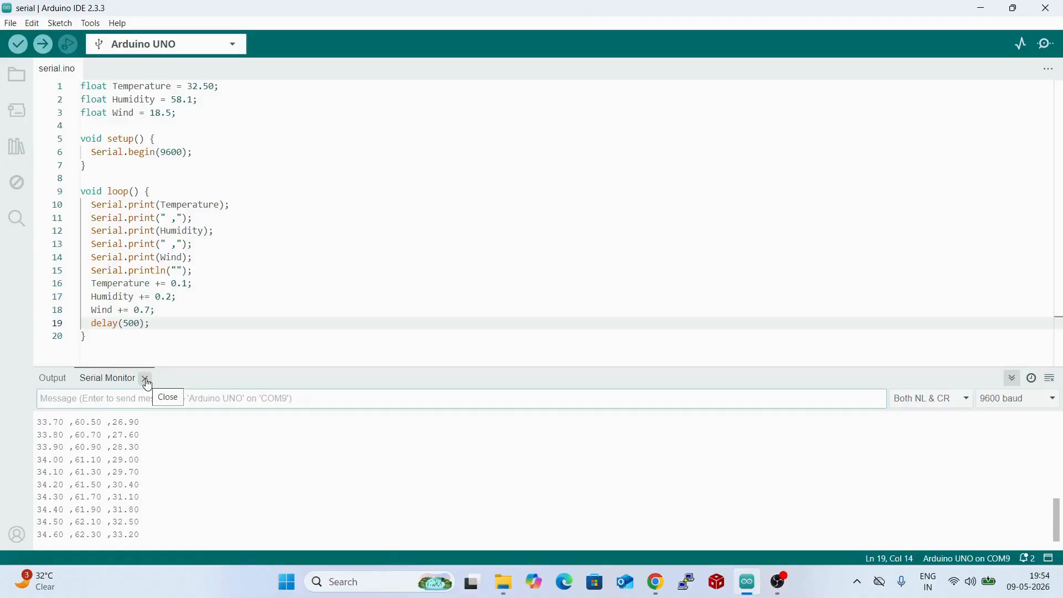
click(145, 379)
click(422, 130)
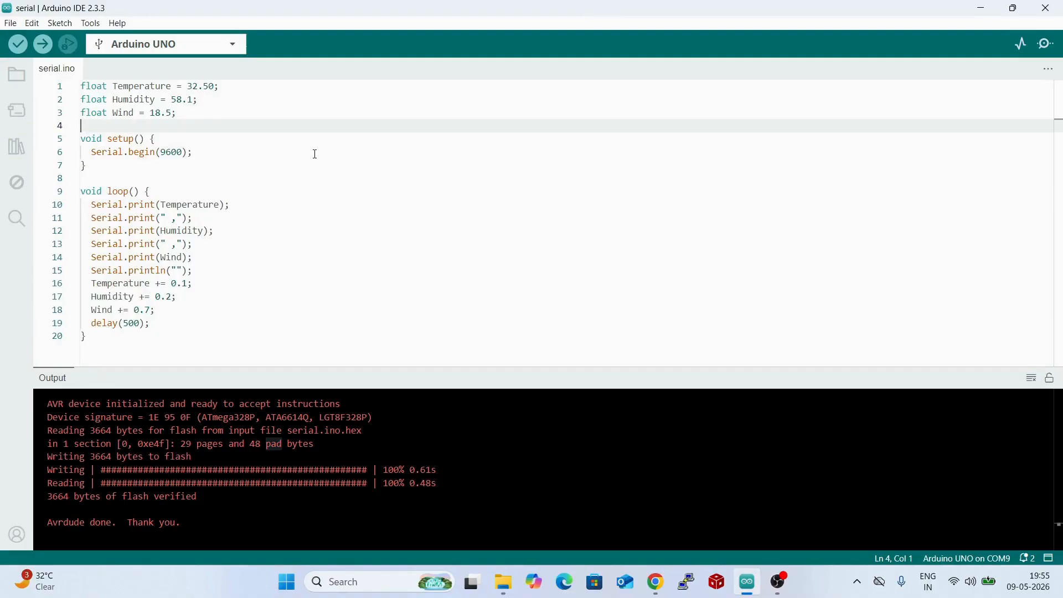
Step: Switch to PuTTY and configure a serial connection on COM9 at a speed of 9600
click(687, 588)
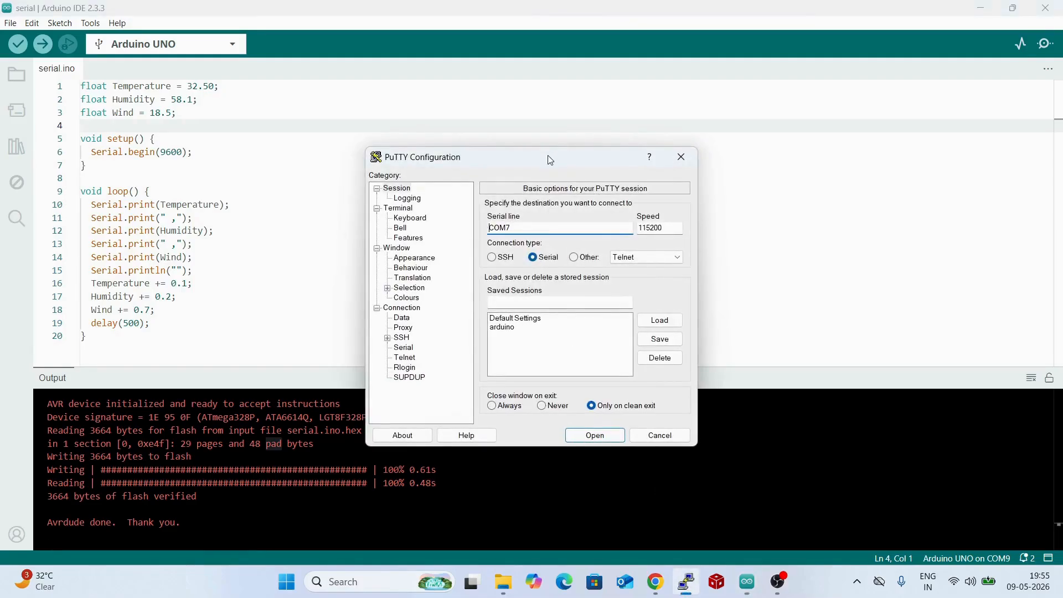
drag(550, 159, 437, 63)
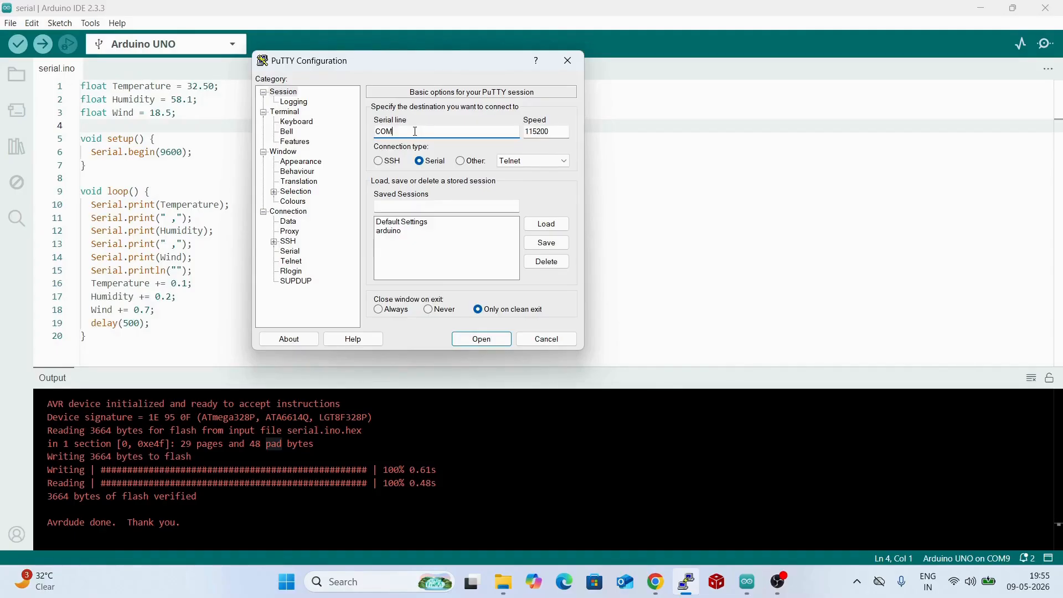
click(558, 134)
key(BackSpace)
key(BackSpace)
key(BackSpace)
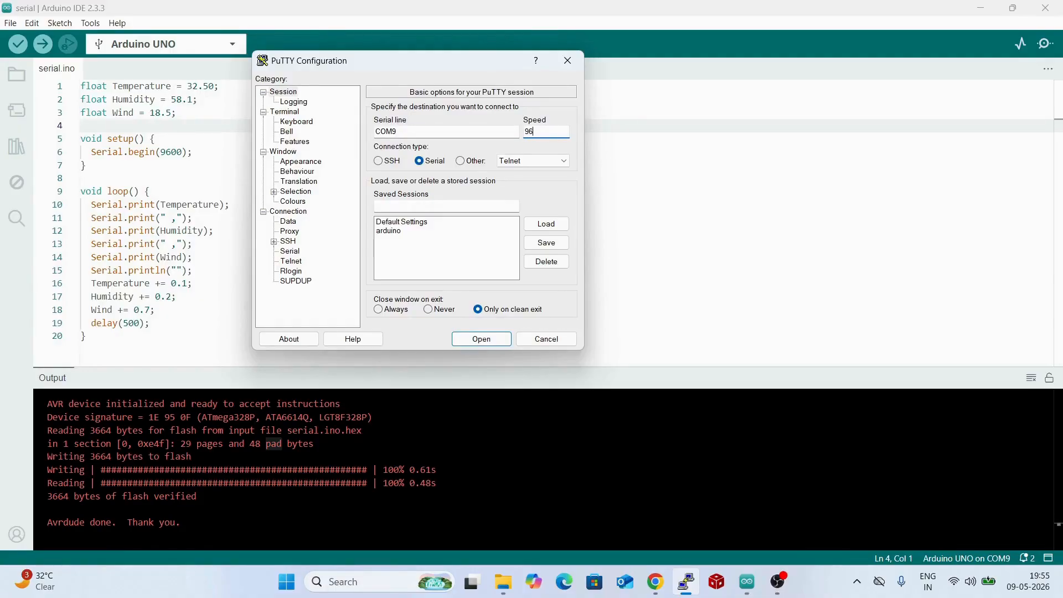
Step: Set PuTTY to log all session output to "arduino data logging.csv" on the Desktop
click(291, 102)
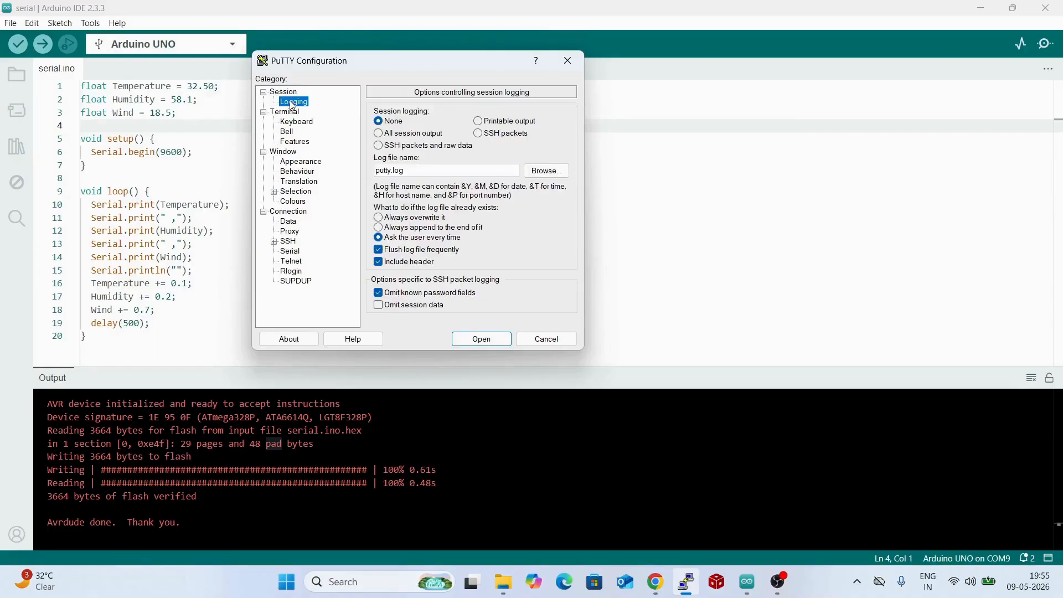
click(400, 138)
click(424, 172)
click(553, 172)
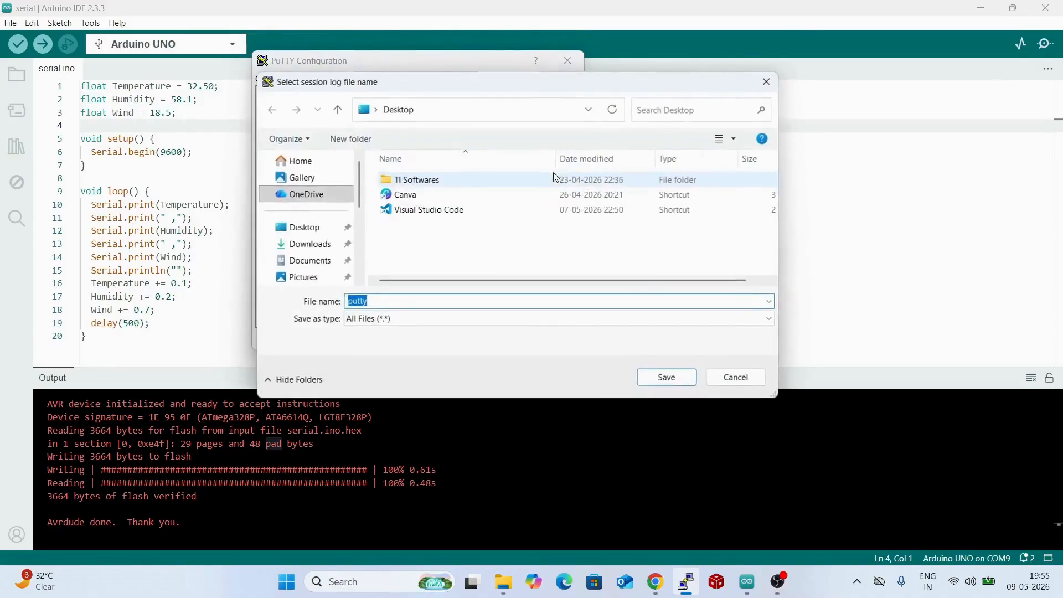
click(304, 228)
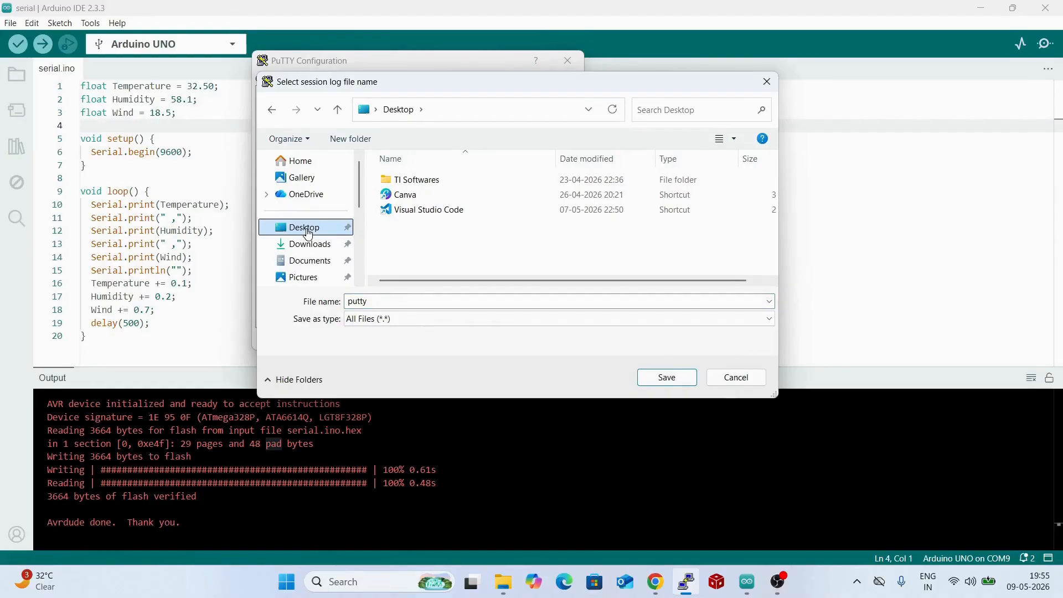
click(393, 303)
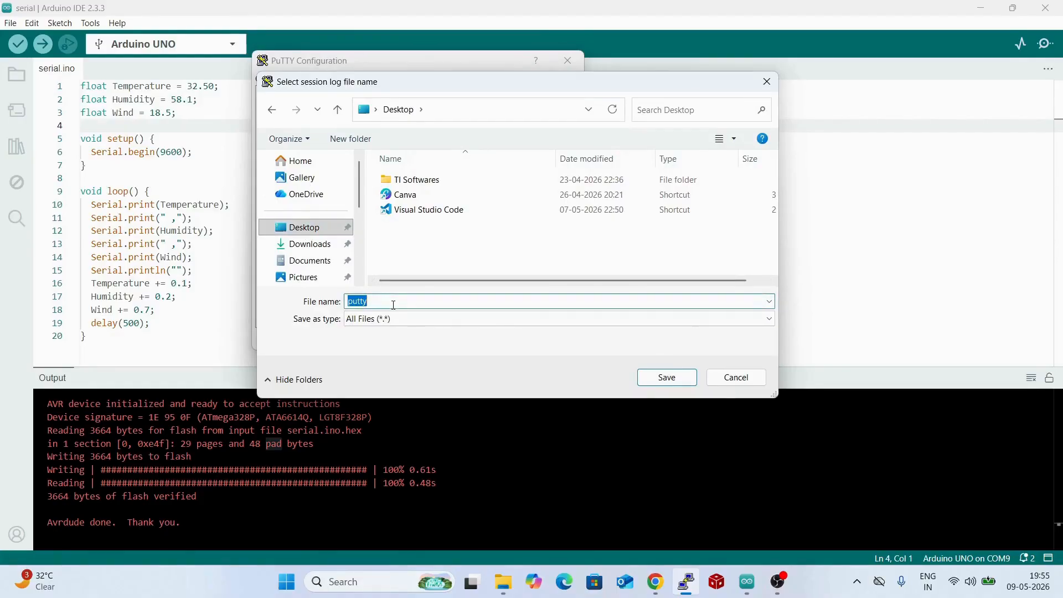
text(arduino data logging.csv)
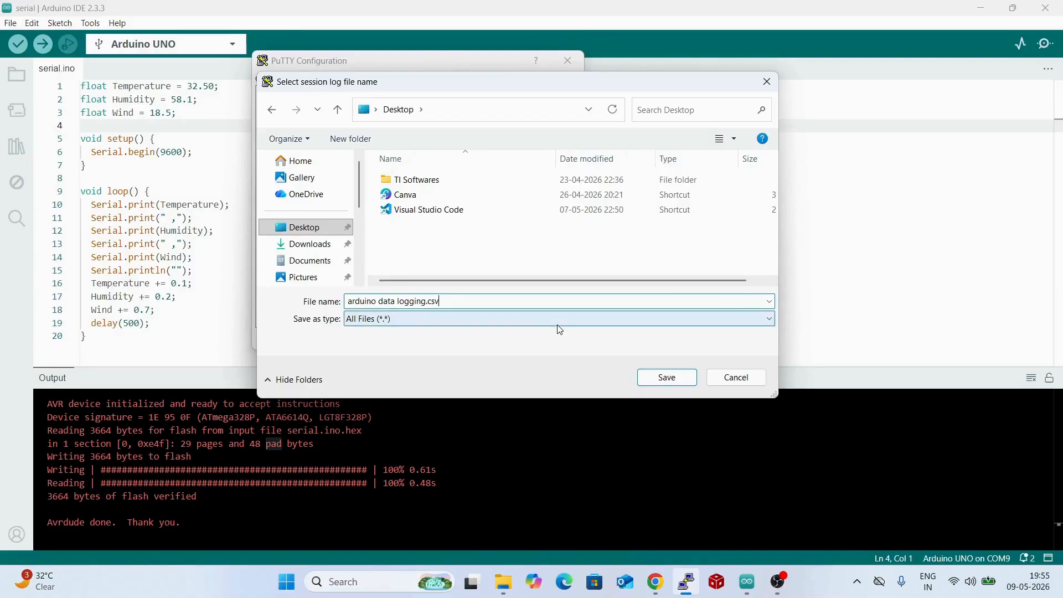
click(652, 381)
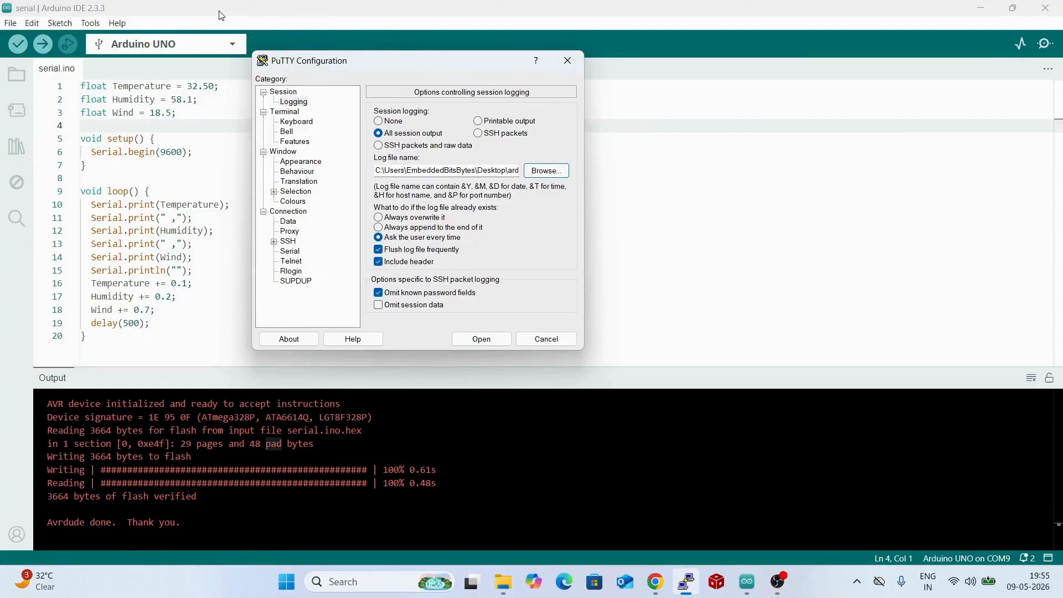
Step: Clear the other windows off the desktop and arrange the Arduino IDE and PuTTY Configuration windows side by side
drag(221, 15, 517, 36)
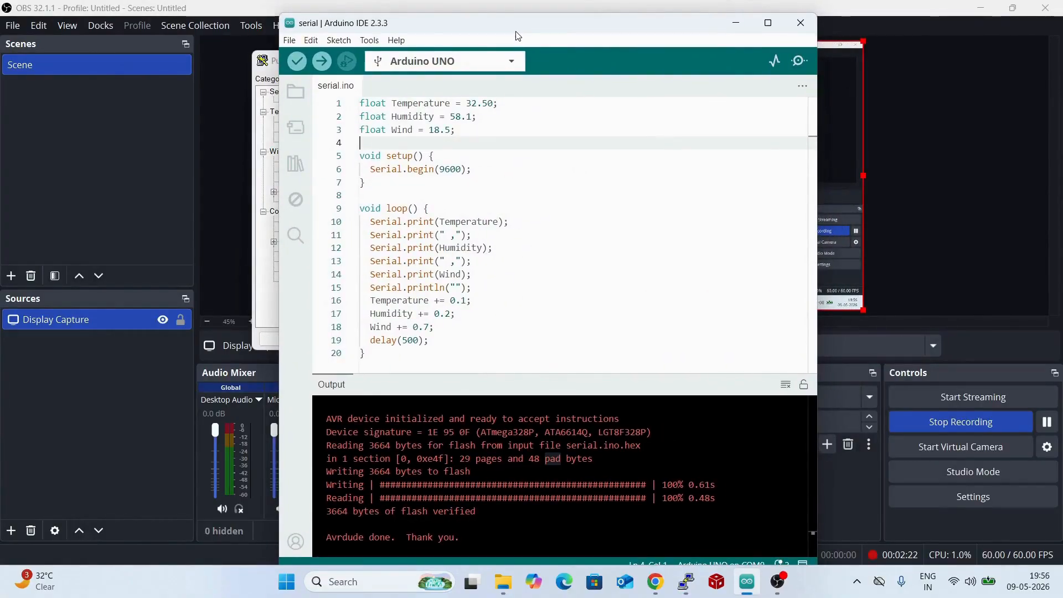
key(super+d)
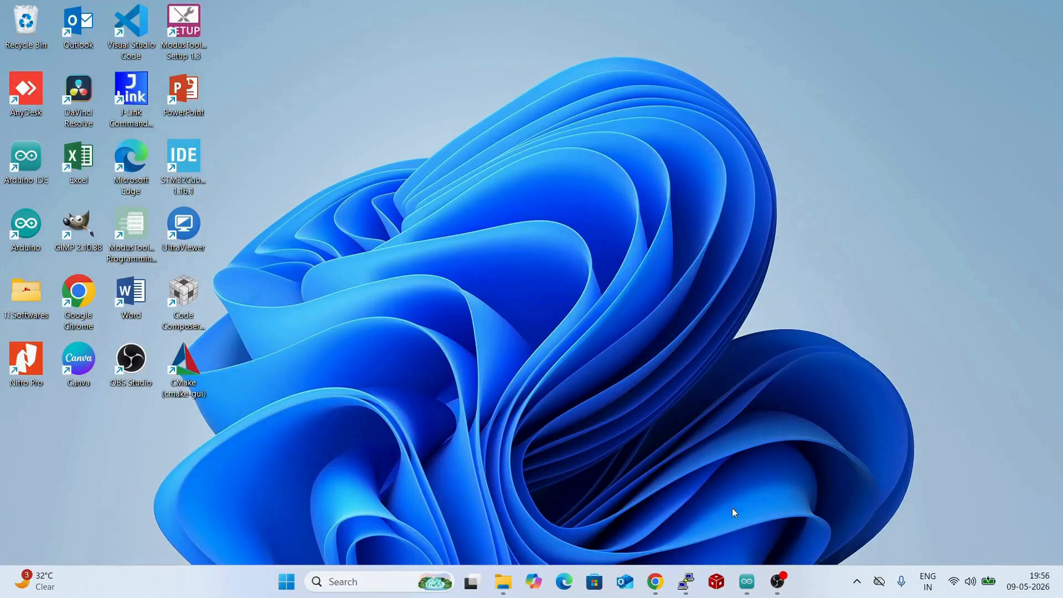
click(749, 582)
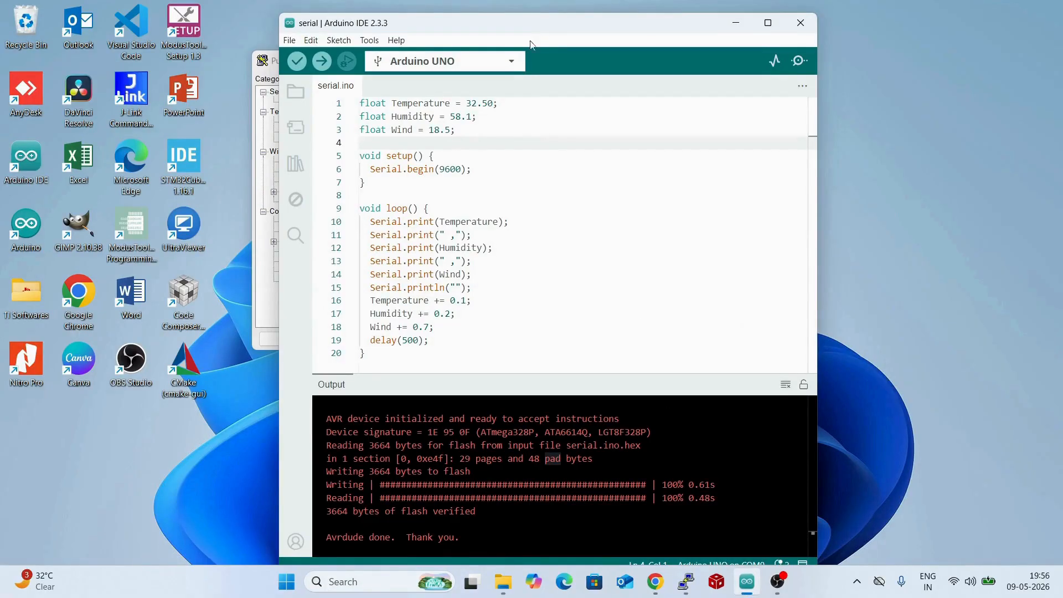
drag(543, 28, 797, 33)
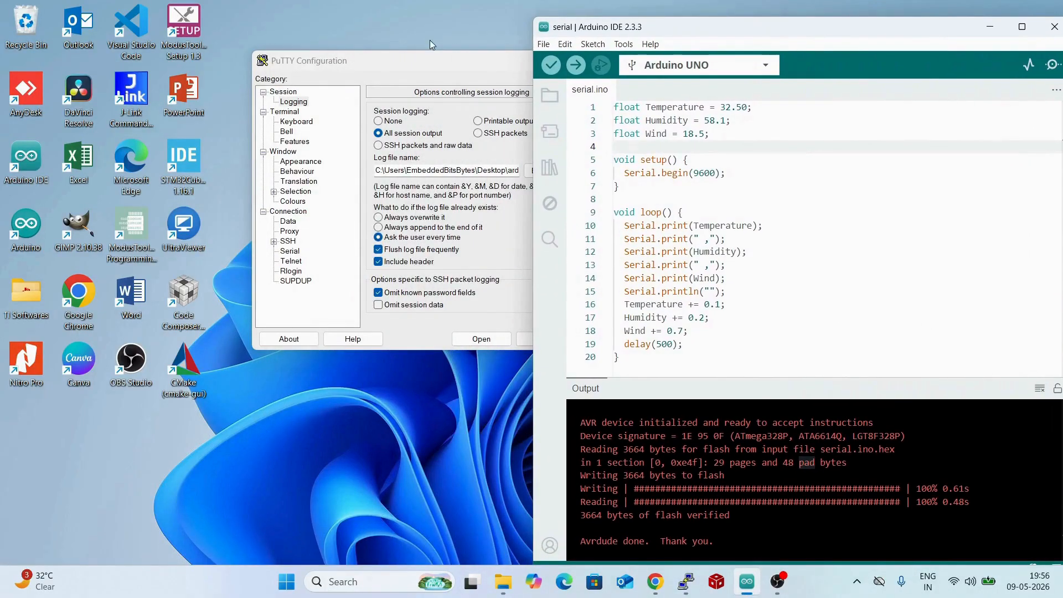
drag(424, 62, 380, 20)
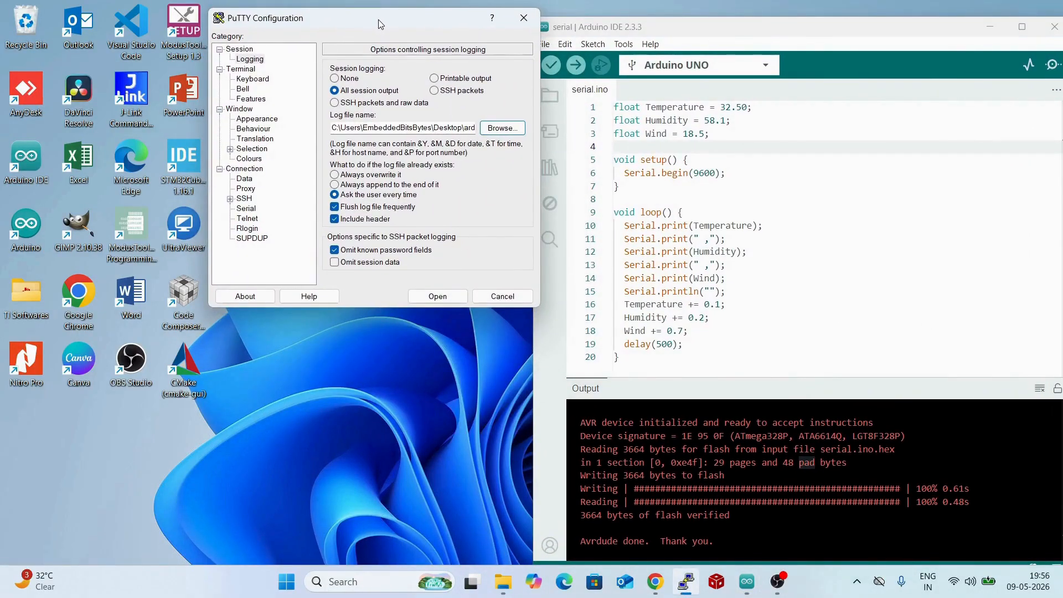
Step: Open the COM9 serial session, let it log the incoming readings, and close the session
click(443, 299)
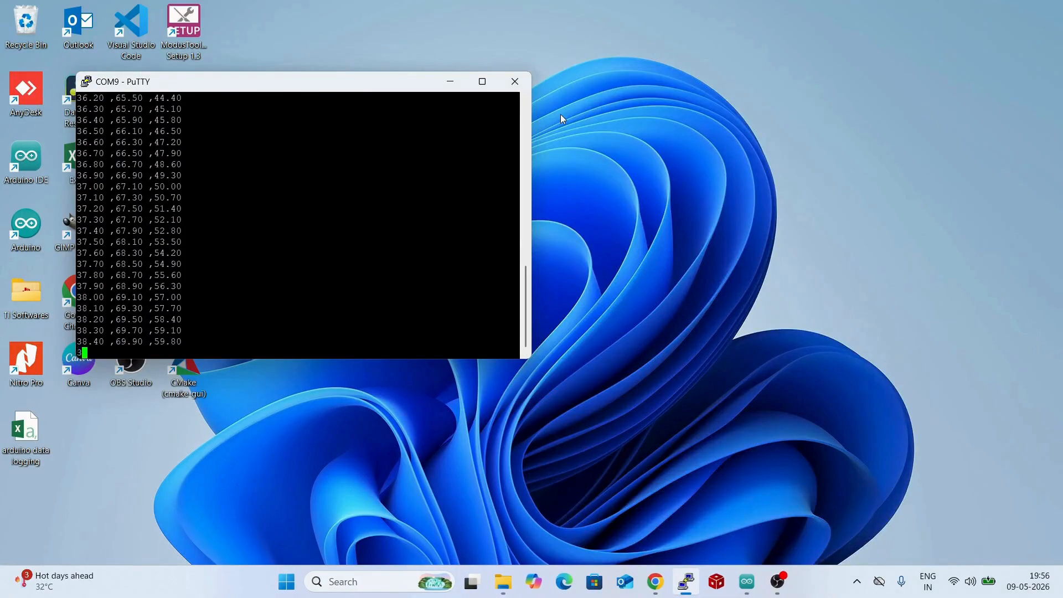
click(520, 89)
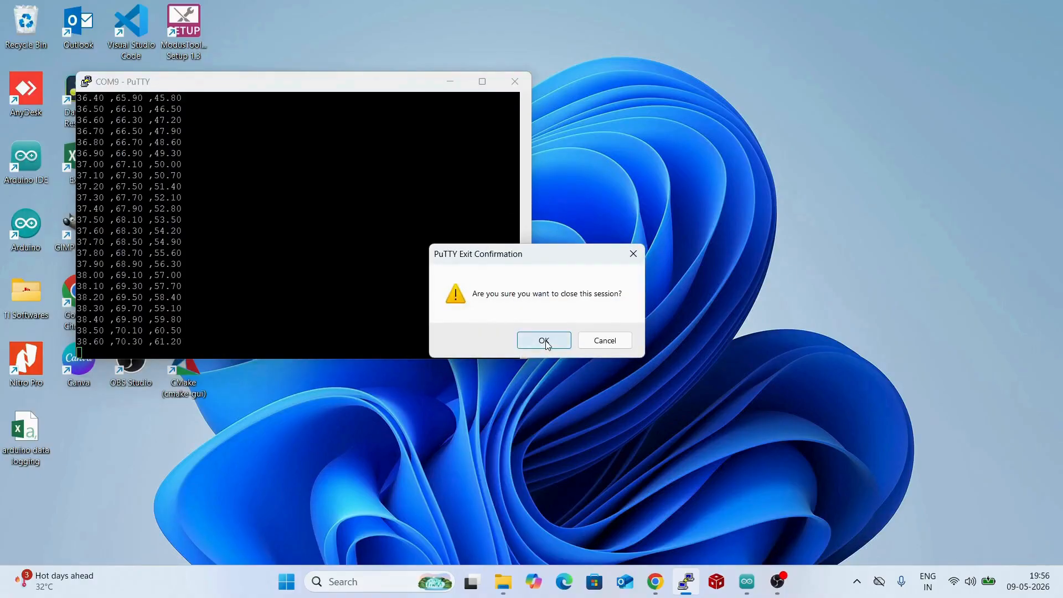
click(542, 339)
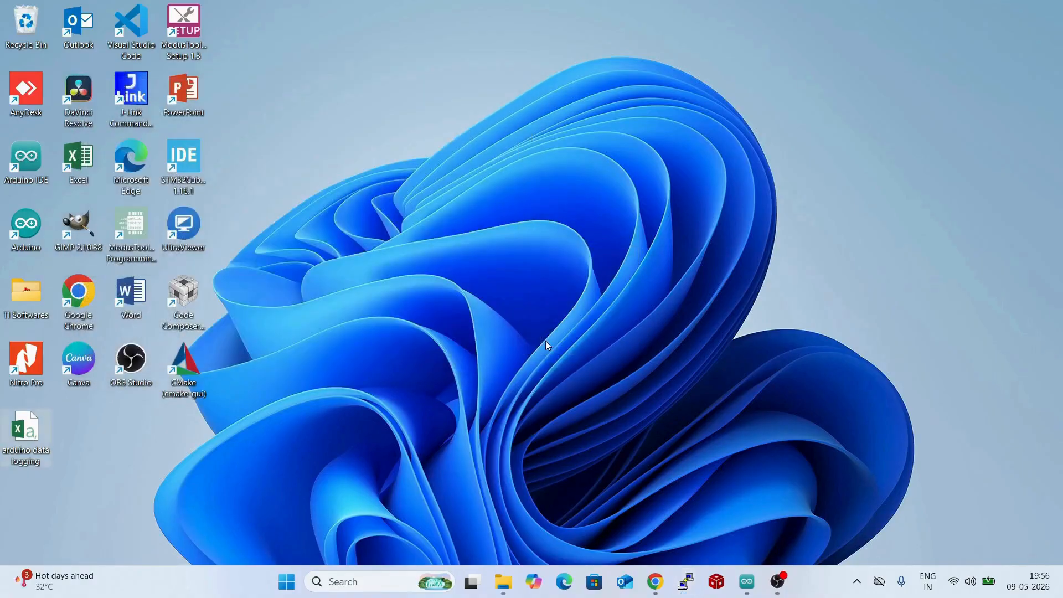
Step: Open the "arduino data logging" file from the desktop in Excel and examine the log header and recorded data columns
double_click(35, 427)
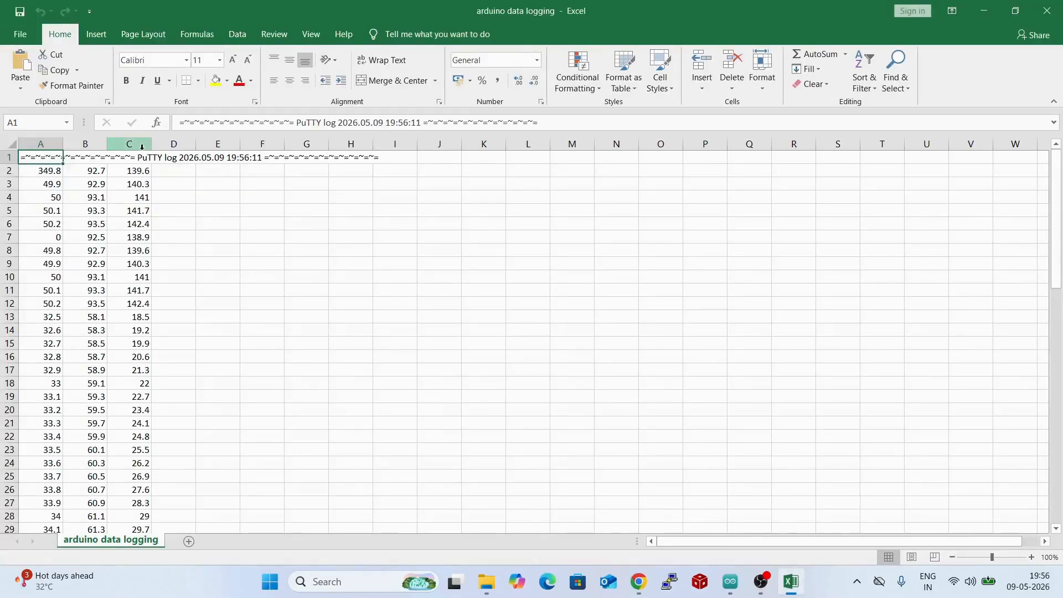
click(262, 156)
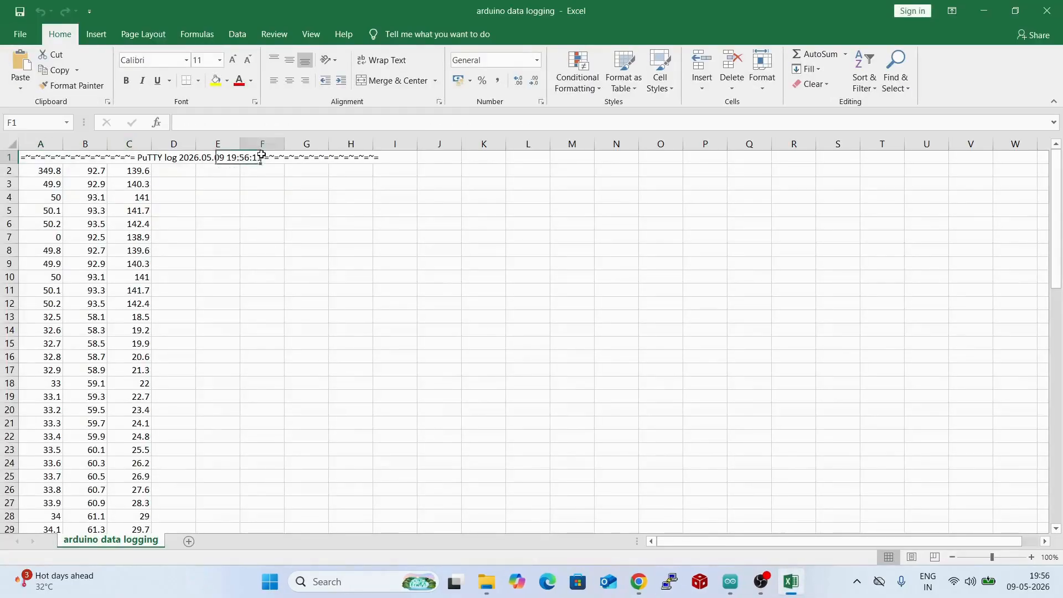
click(49, 158)
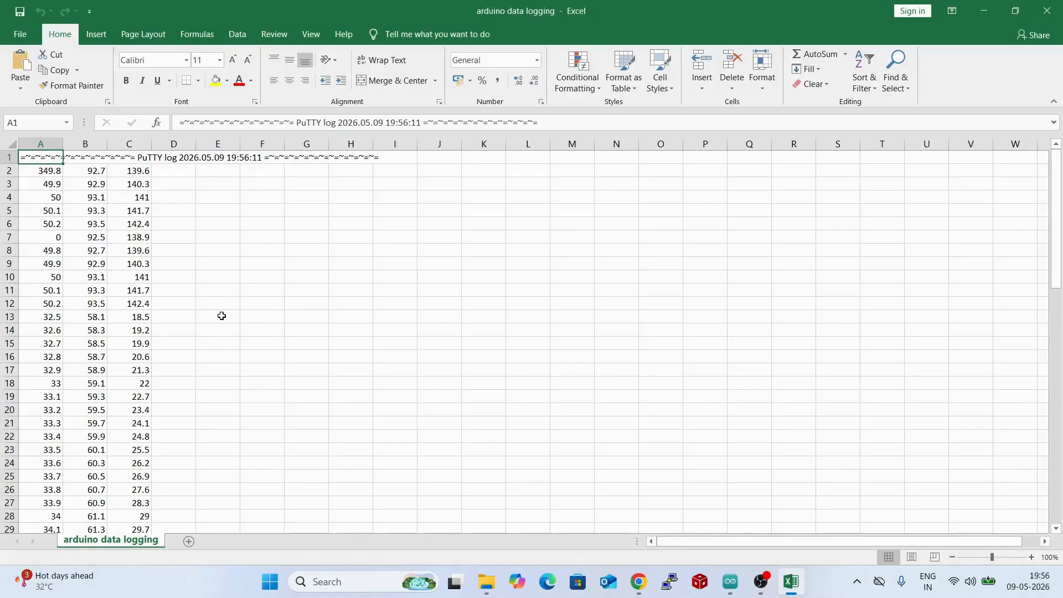
scroll(221, 316, down, 18)
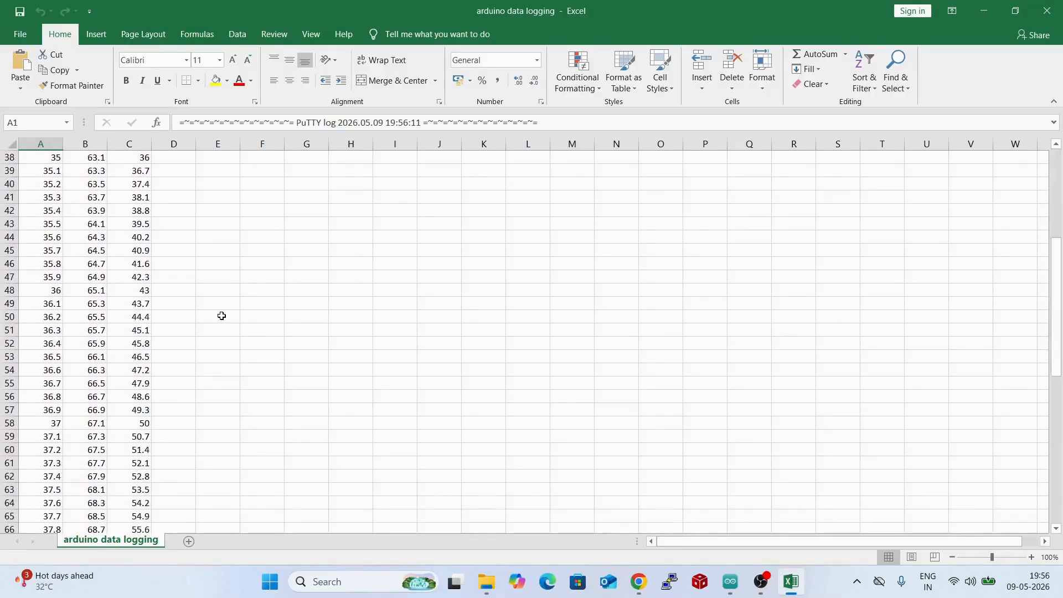
drag(139, 395, 13, 2)
click(206, 225)
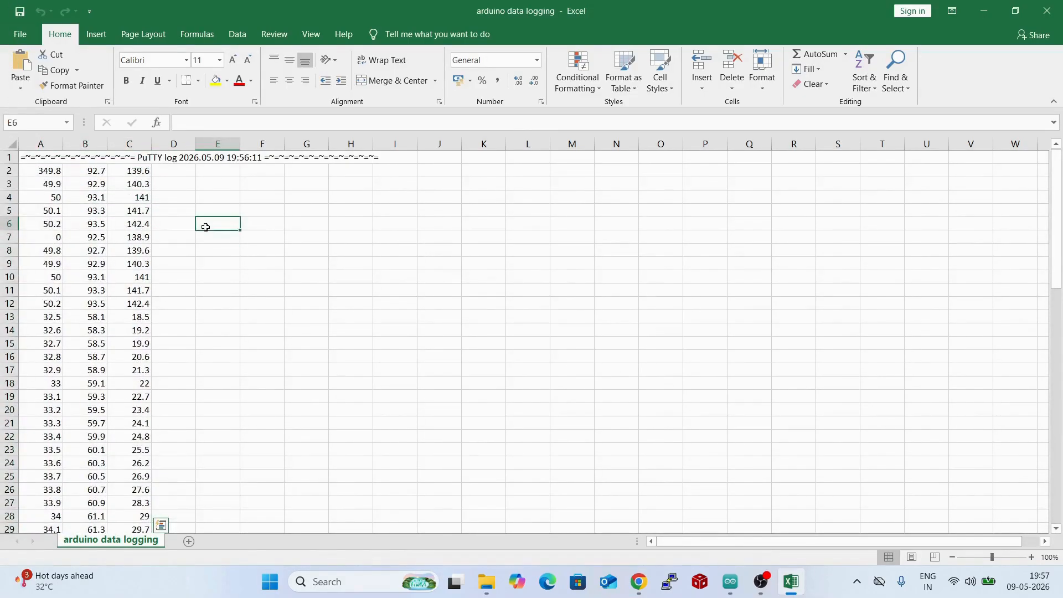
Step: Examine the logged temperature, humidity and wind readings cell by cell in columns A to C, from row 2 down to row 6
click(56, 172)
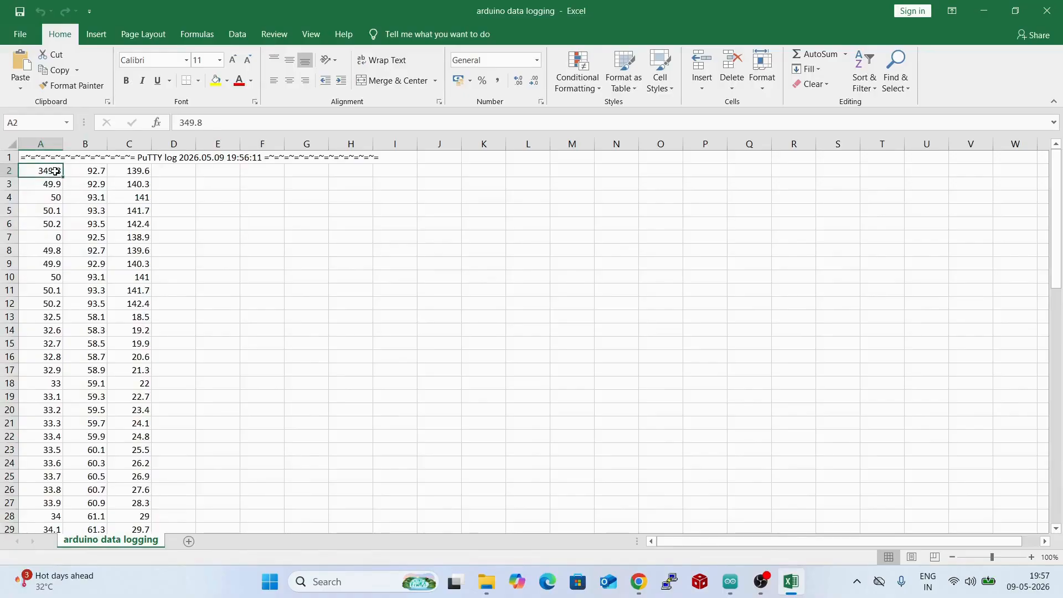
click(80, 171)
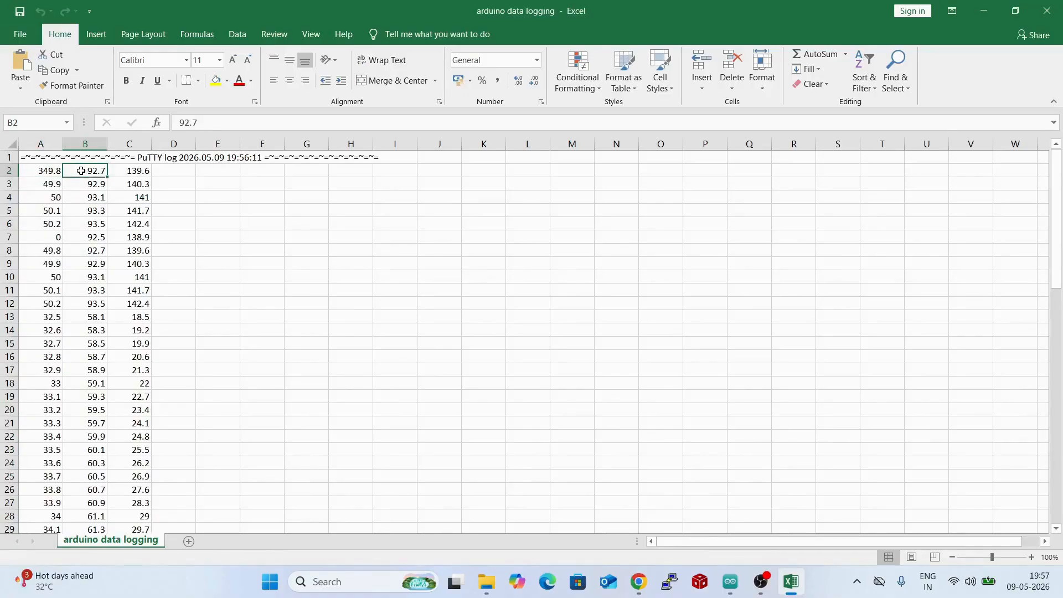
click(126, 169)
click(118, 184)
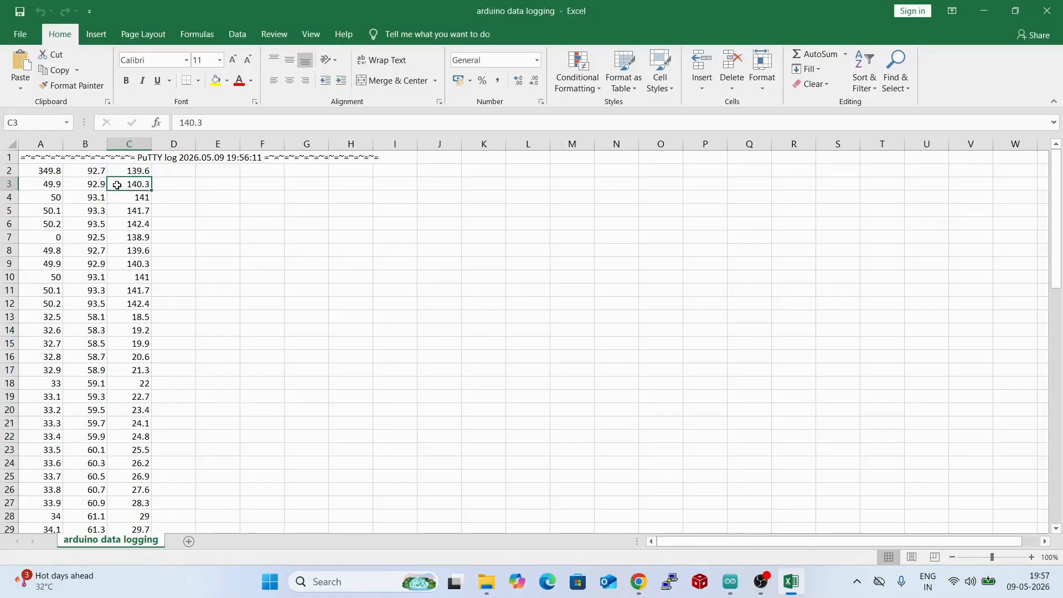
click(92, 191)
click(47, 181)
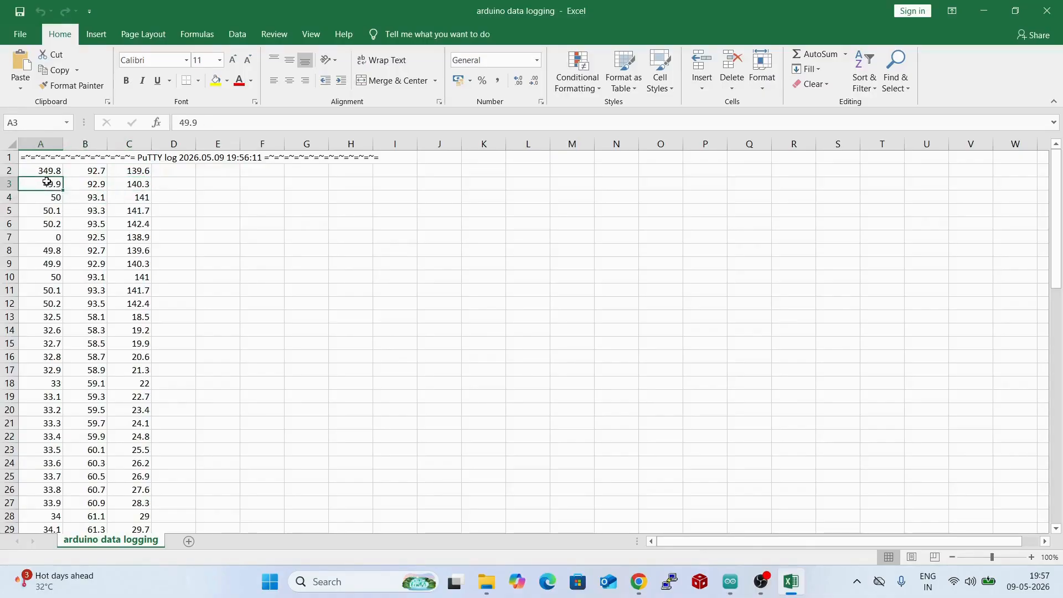
click(87, 183)
click(126, 182)
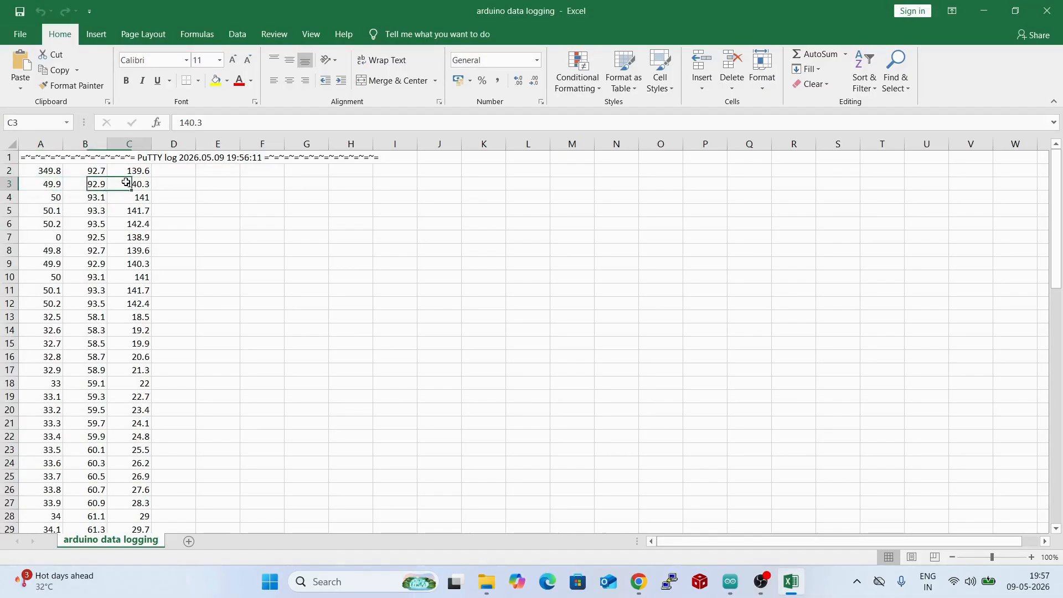
click(52, 197)
click(87, 196)
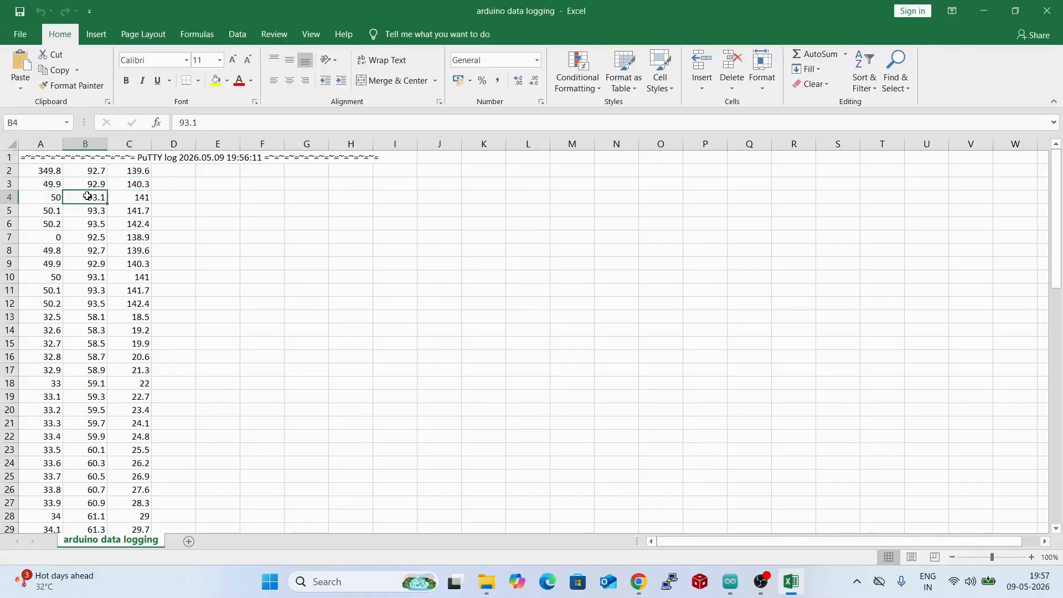
click(136, 198)
click(50, 214)
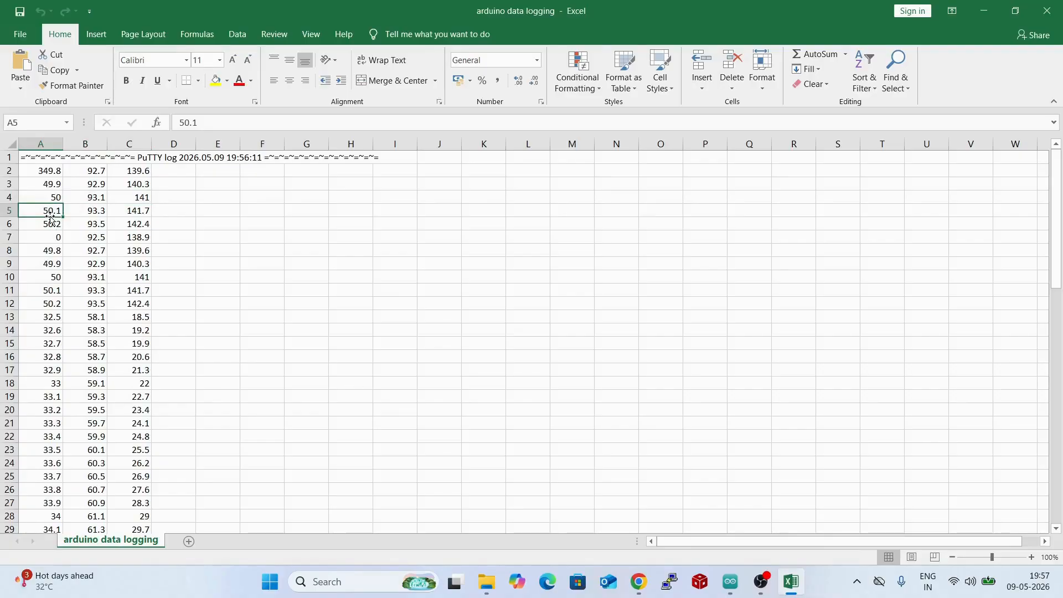
click(50, 224)
click(49, 190)
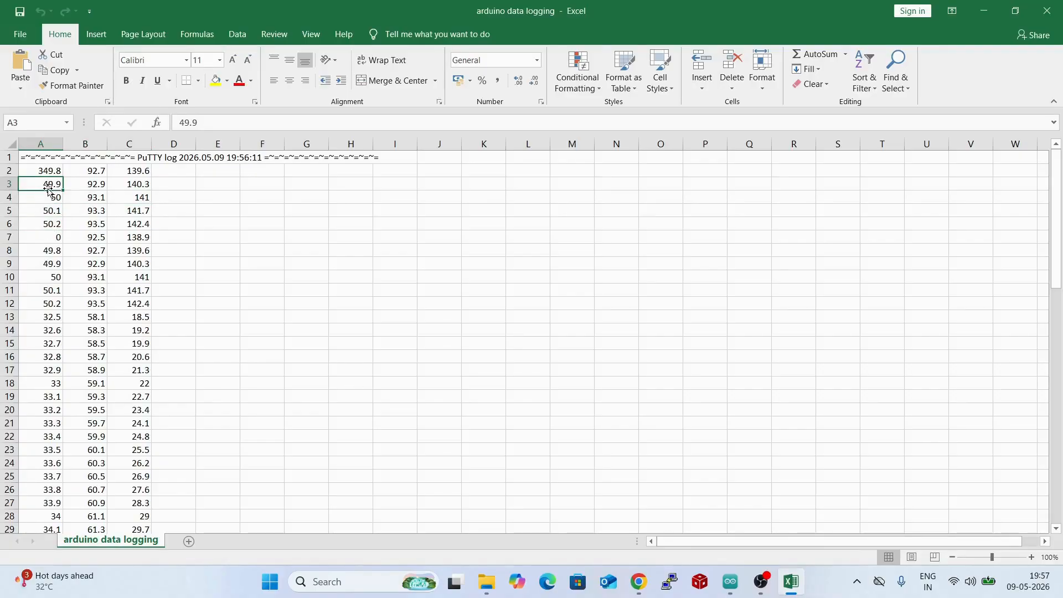